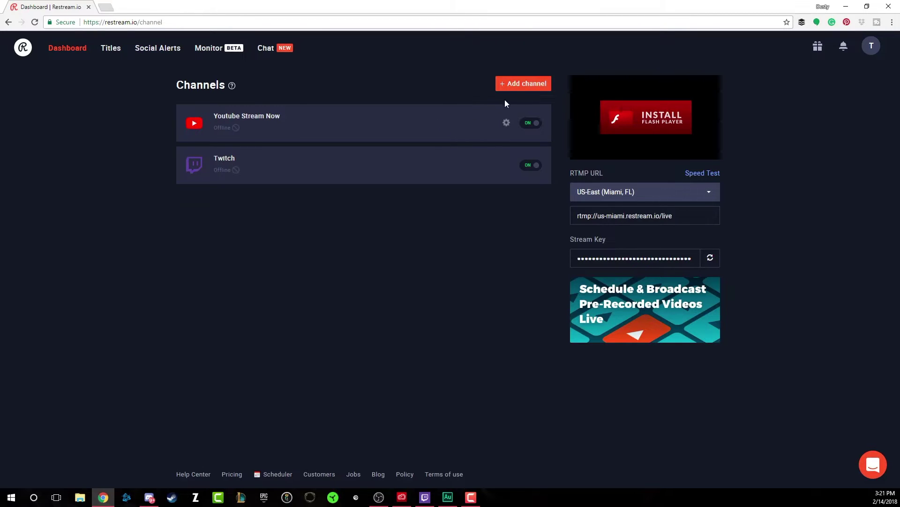
# Step: Browse the Add channel service list without choosing any service
pyautogui.click(518, 86)
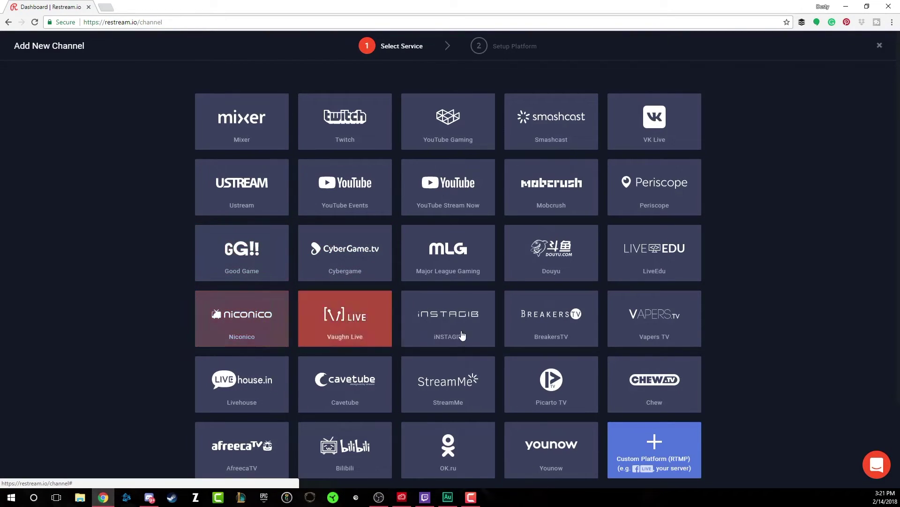
pyautogui.scroll(-1, 617, 293)
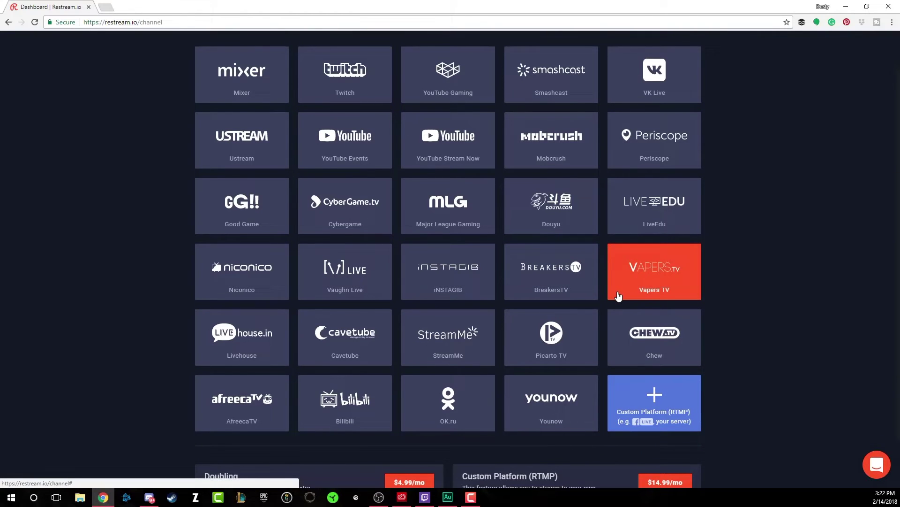
pyautogui.scroll(-1, 617, 296)
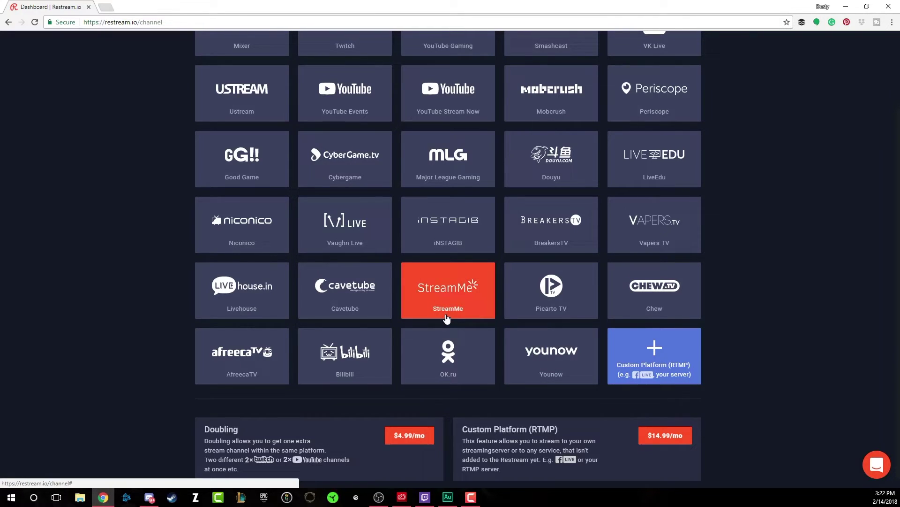
pyautogui.scroll(2, 450, 333)
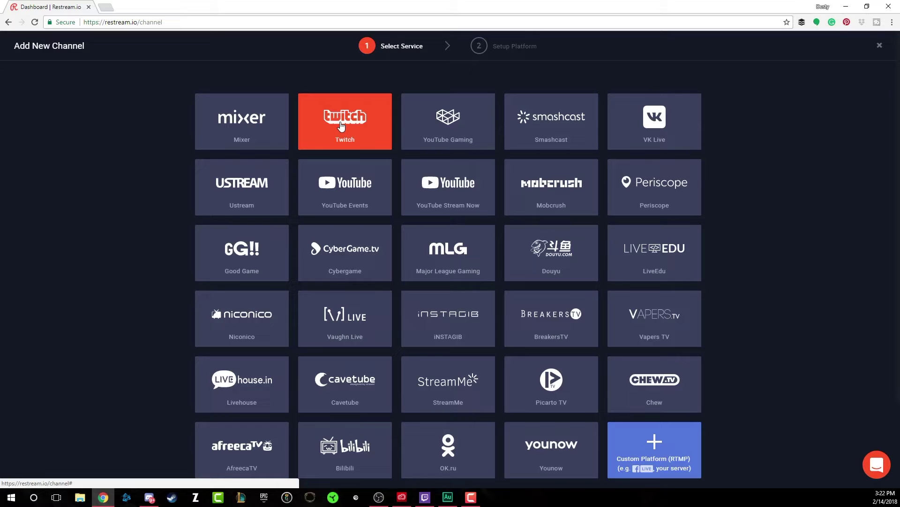
# Step: Add Twitch as a channel and authorize Restream.io on the Twitch page
pyautogui.press('Escape')
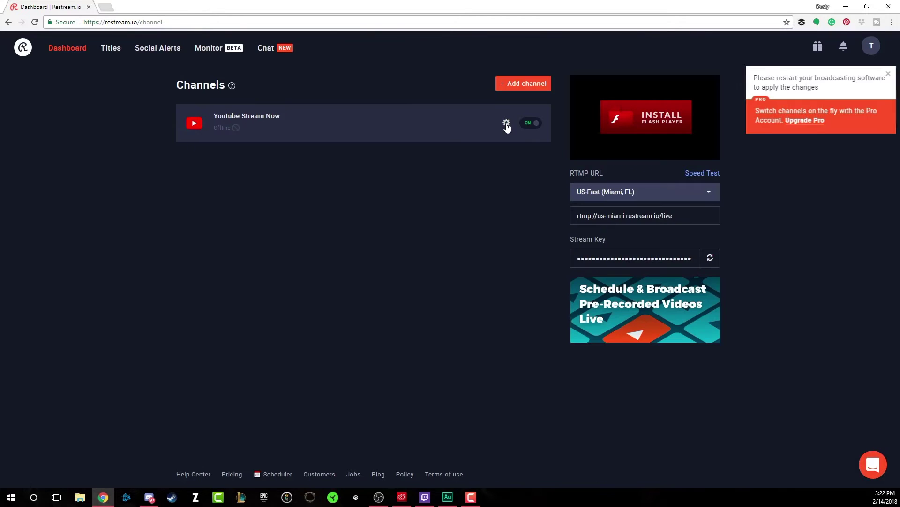
pyautogui.click(523, 83)
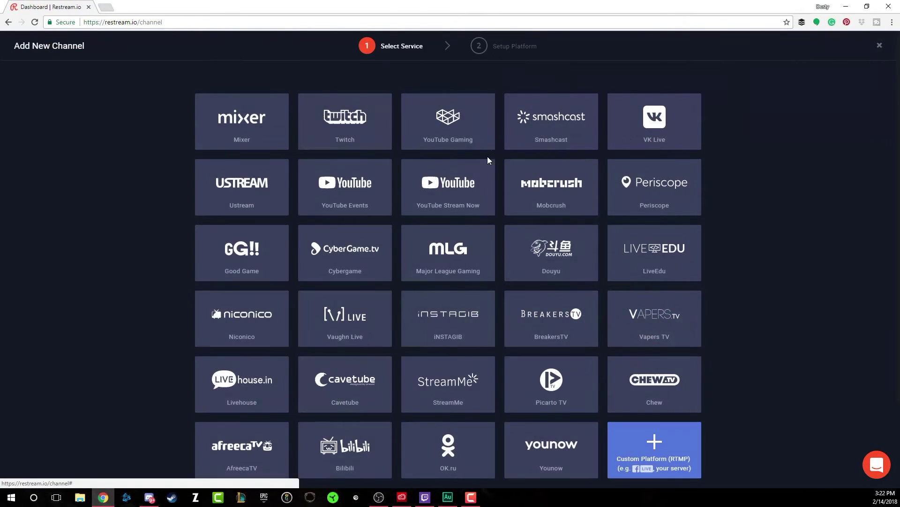
pyautogui.click(331, 133)
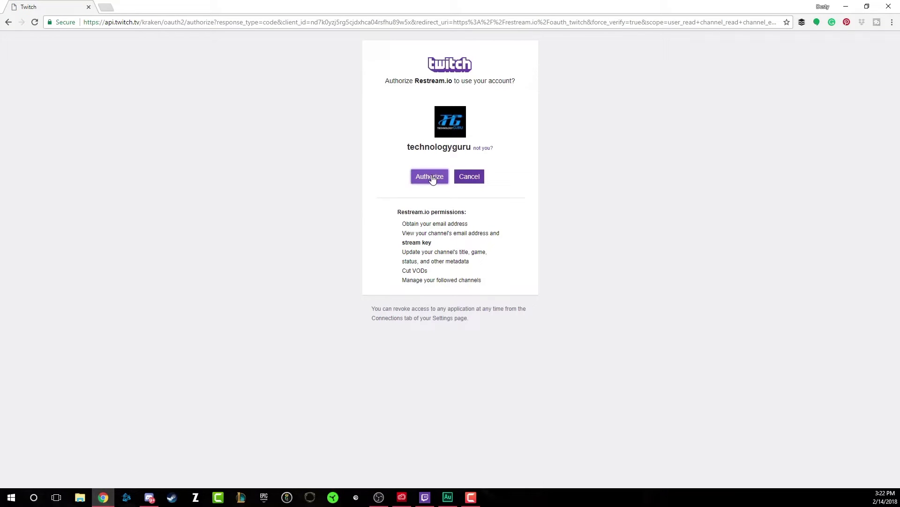
pyautogui.click(432, 178)
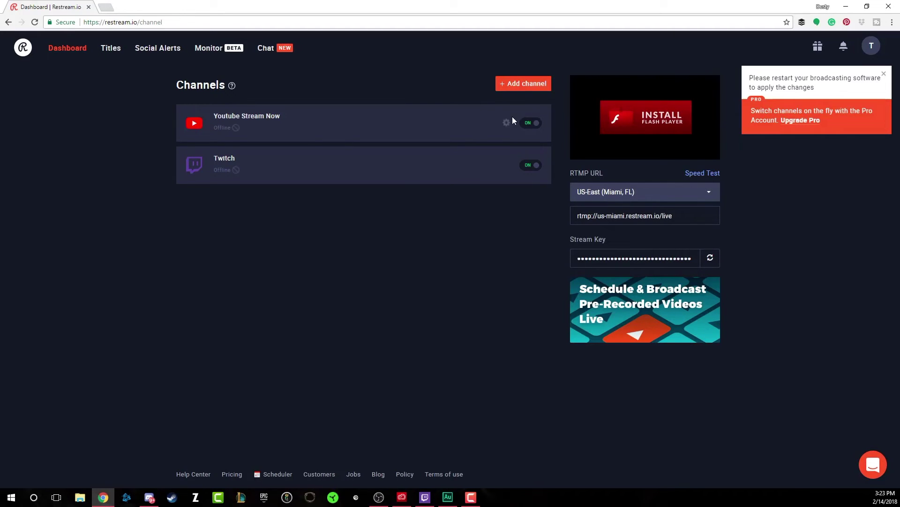
# Step: Add YouTube Stream Now as a channel and finish linking it
pyautogui.click(524, 84)
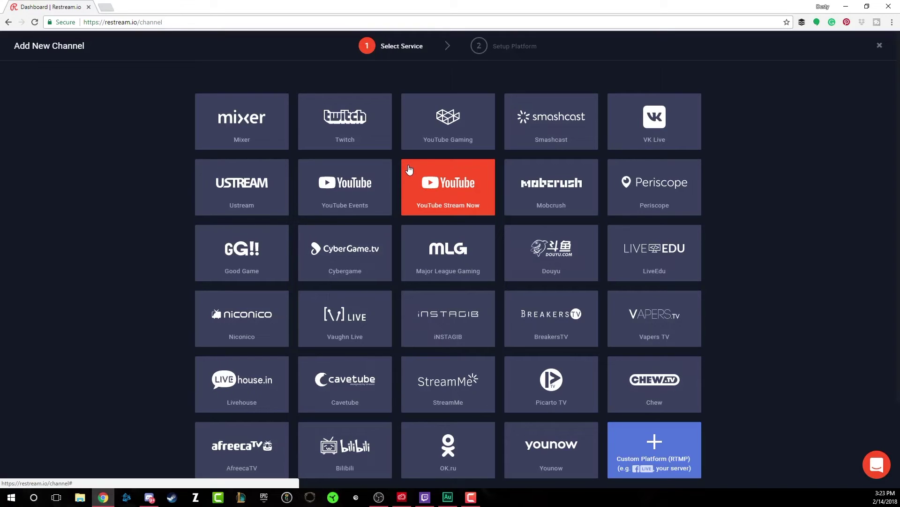
pyautogui.click(425, 134)
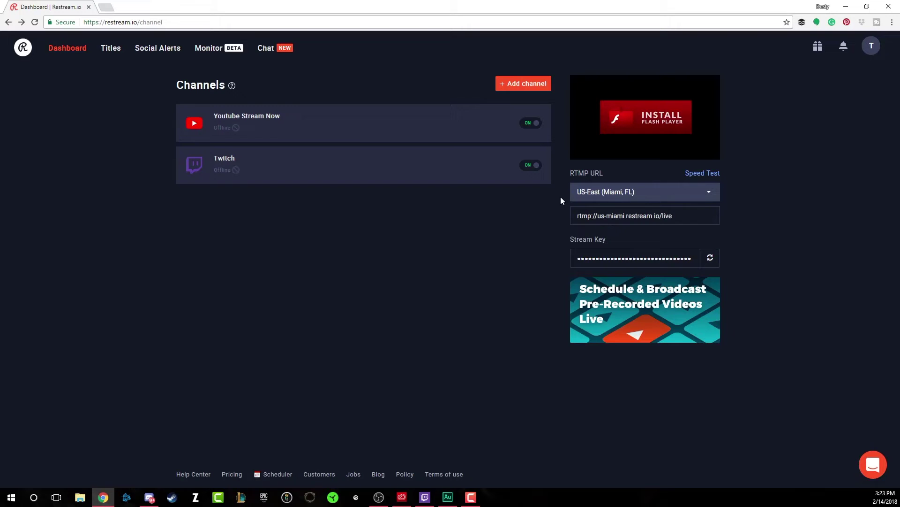
# Step: Set the ingest server to US-East (Washington, DC) and select the rtmp://us-east.restream.io/live URL
pyautogui.click(598, 197)
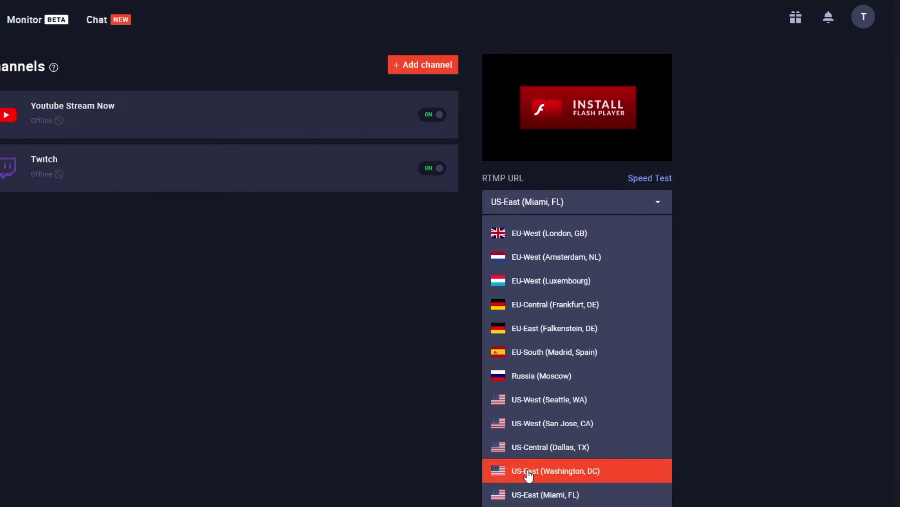
pyautogui.click(528, 475)
pyautogui.moveTo(576, 216); pyautogui.dragTo(670, 216)
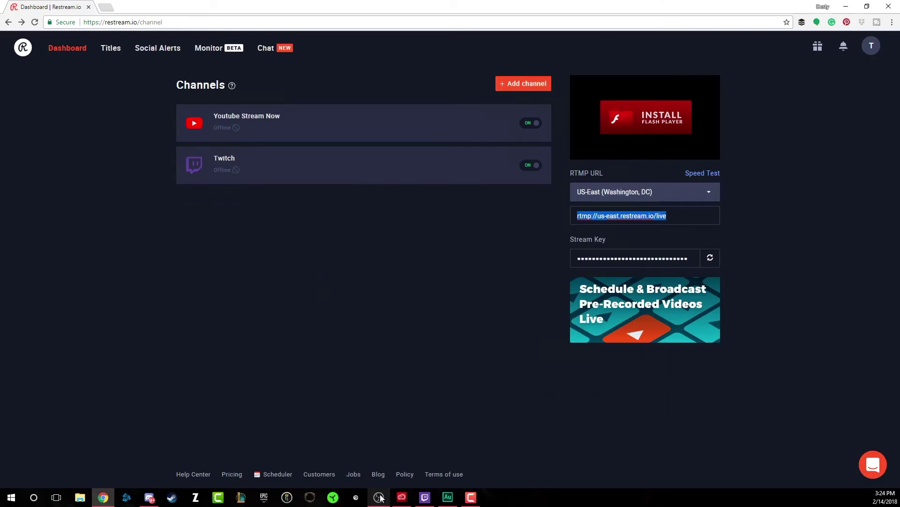
# Step: Bring OBS Studio to the front from the taskbar
pyautogui.click(379, 496)
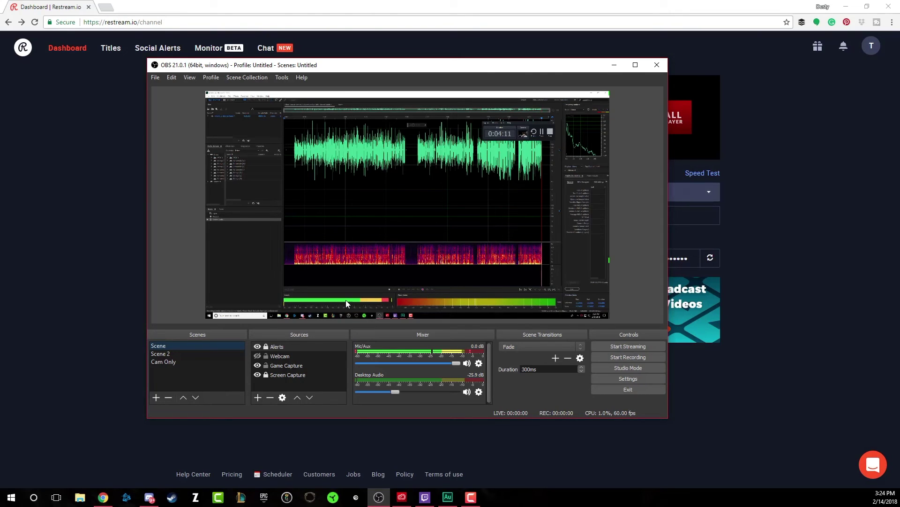
# Step: Set the OBS stream type to Custom Streaming Server, then return to the Restream dashboard
pyautogui.click(616, 378)
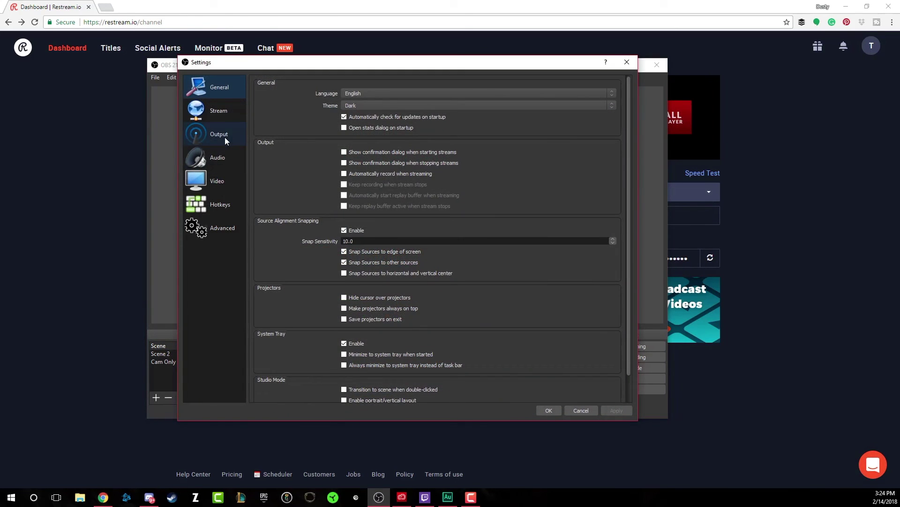
pyautogui.click(224, 112)
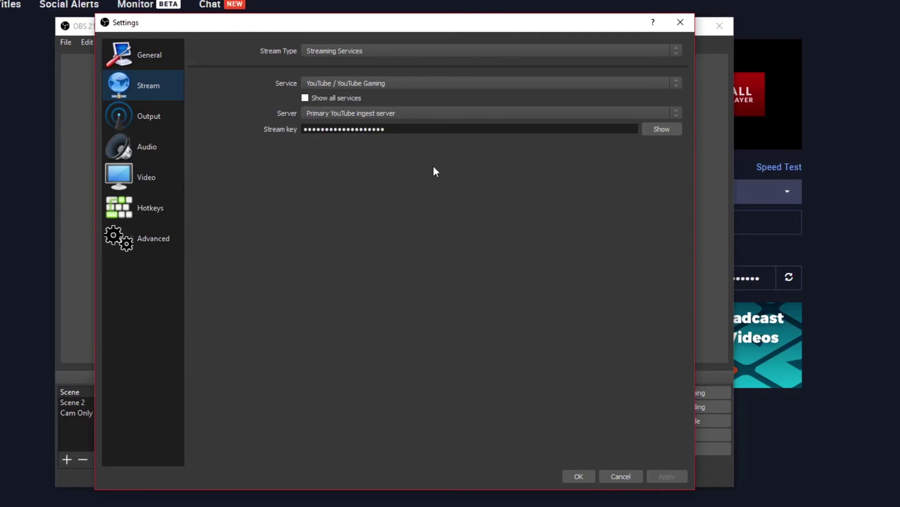
pyautogui.click(326, 52)
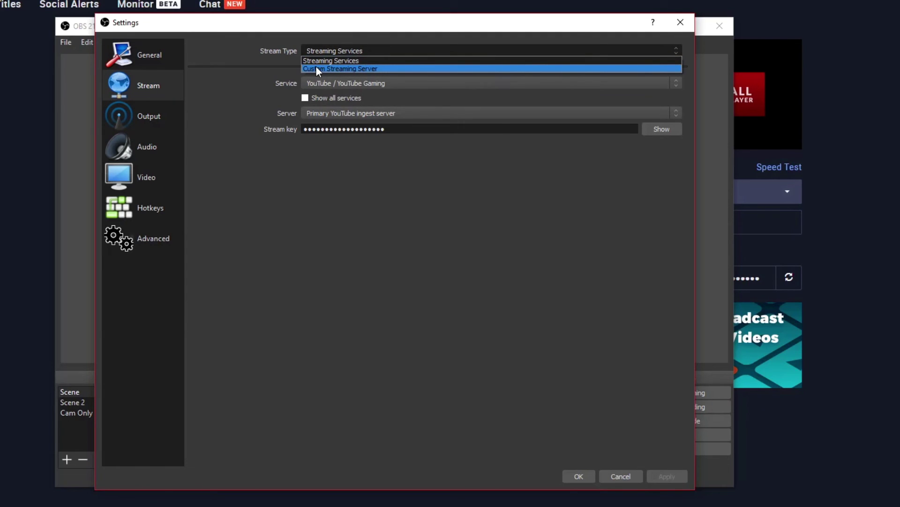
pyautogui.click(322, 69)
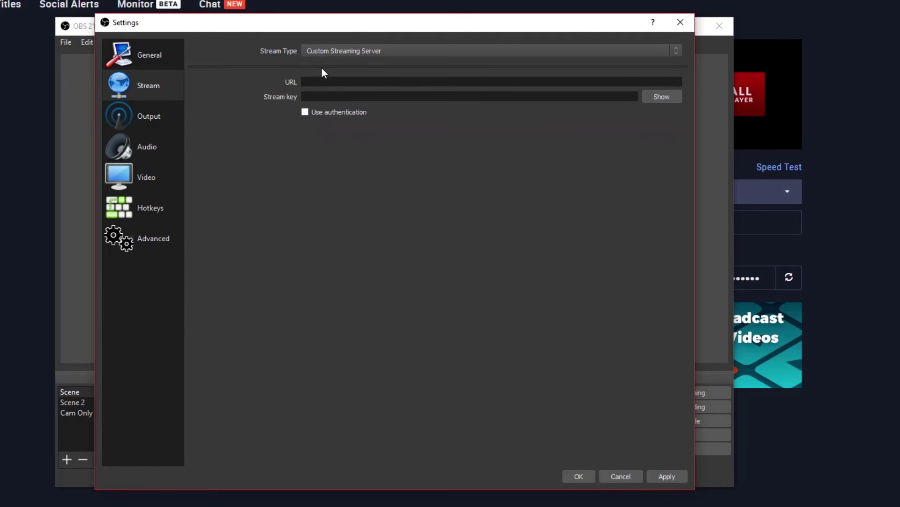
pyautogui.click(314, 82)
pyautogui.click(309, 93)
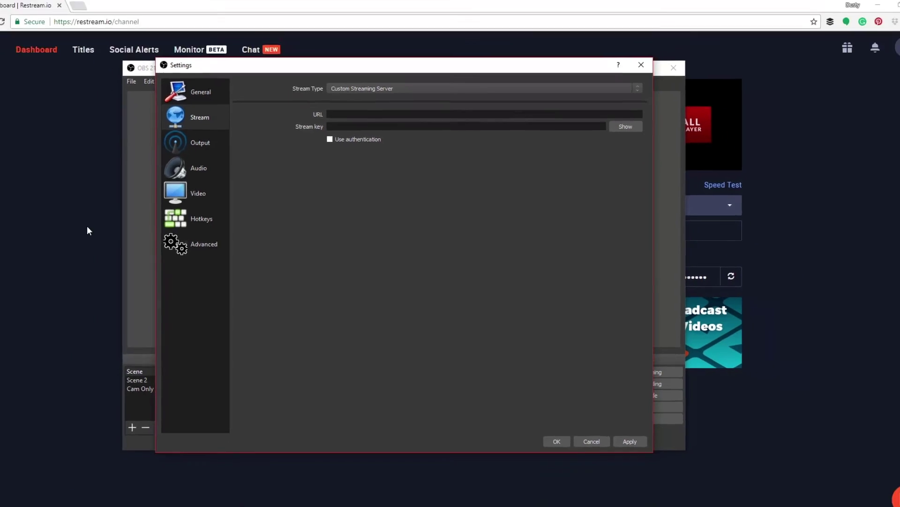
pyautogui.click(114, 233)
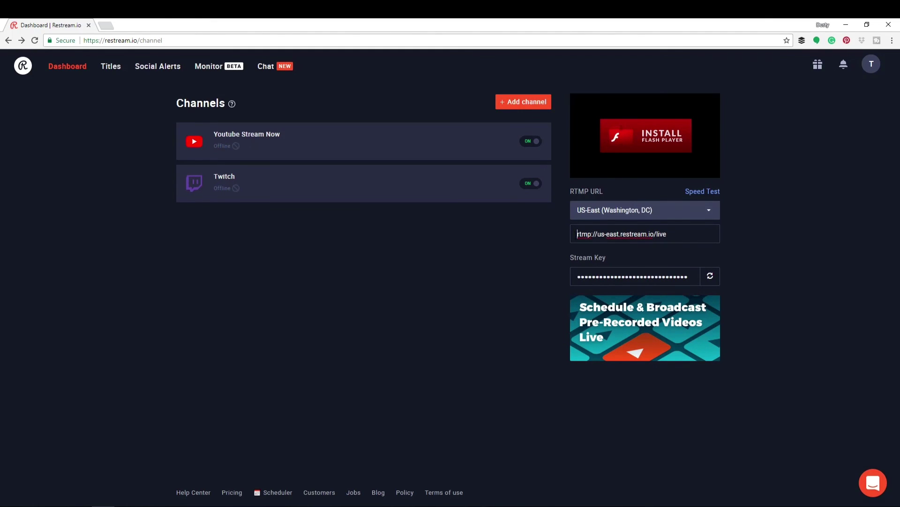
# Step: Paste rtmp://us-east.restream.io/live from Restream into the OBS server URL field
pyautogui.moveTo(577, 234); pyautogui.dragTo(702, 236)
pyautogui.hotkey('ctrl', 'c')
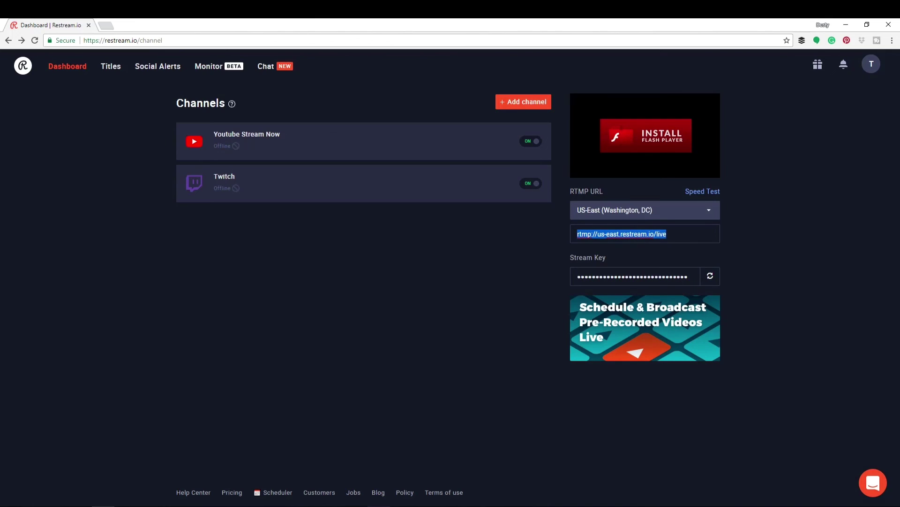
pyautogui.hotkey('alt', 'Tab')
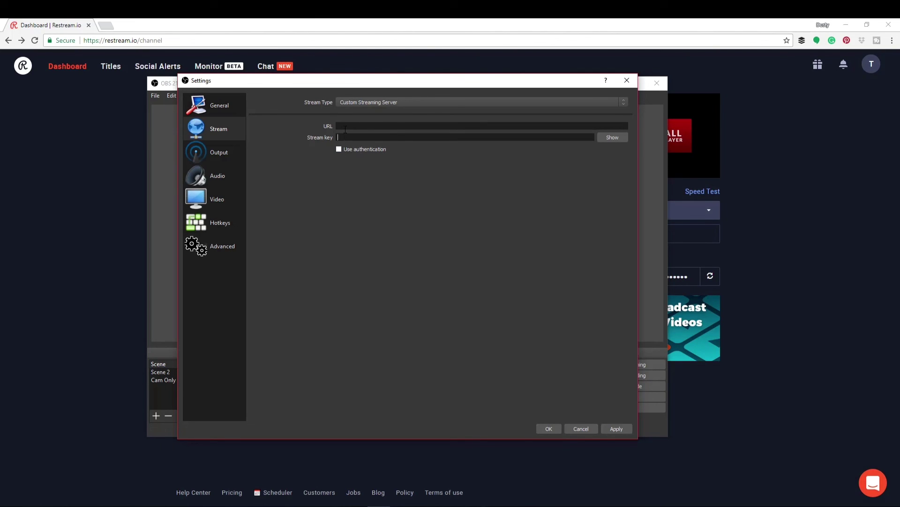
pyautogui.rightClick(345, 127)
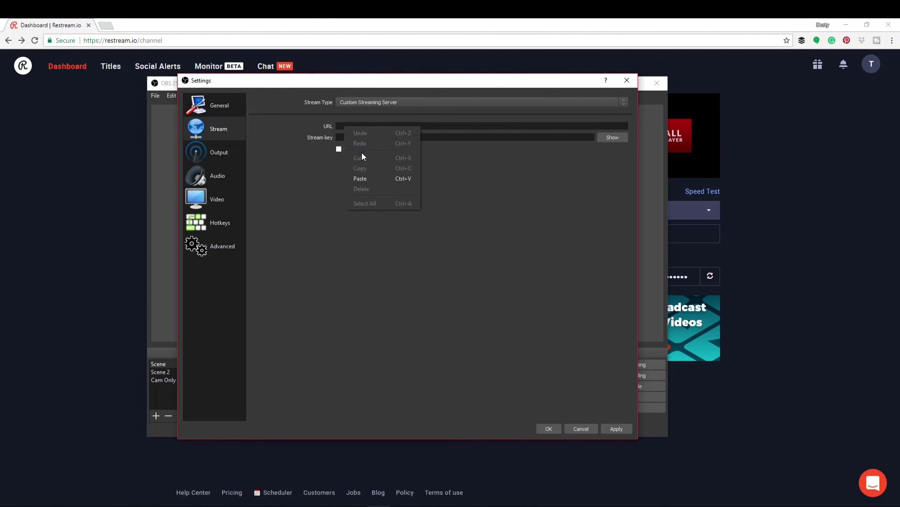
pyautogui.click(362, 177)
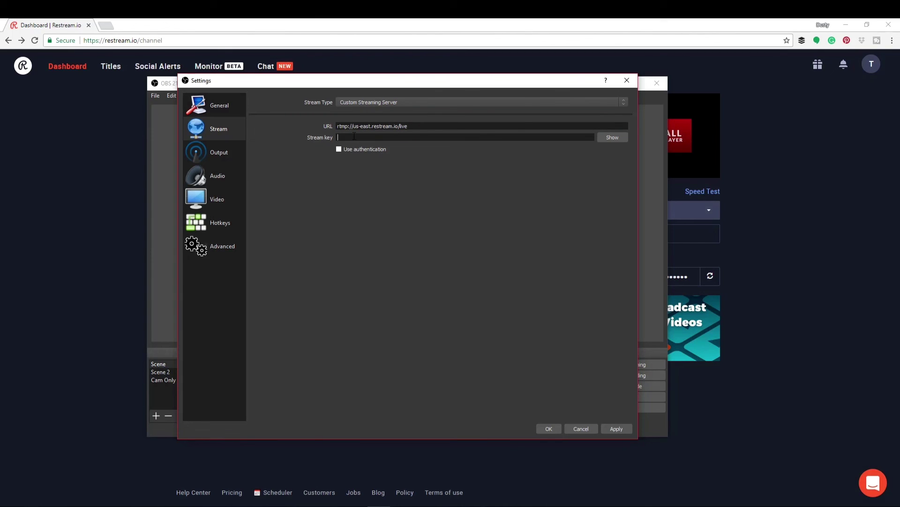
pyautogui.hotkey('alt', 'Tab')
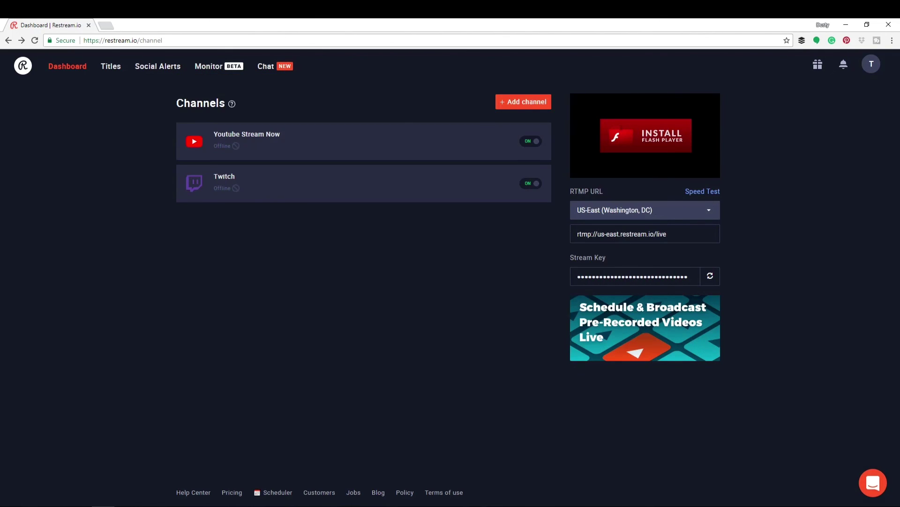
pyautogui.hotkey('alt', 'Tab')
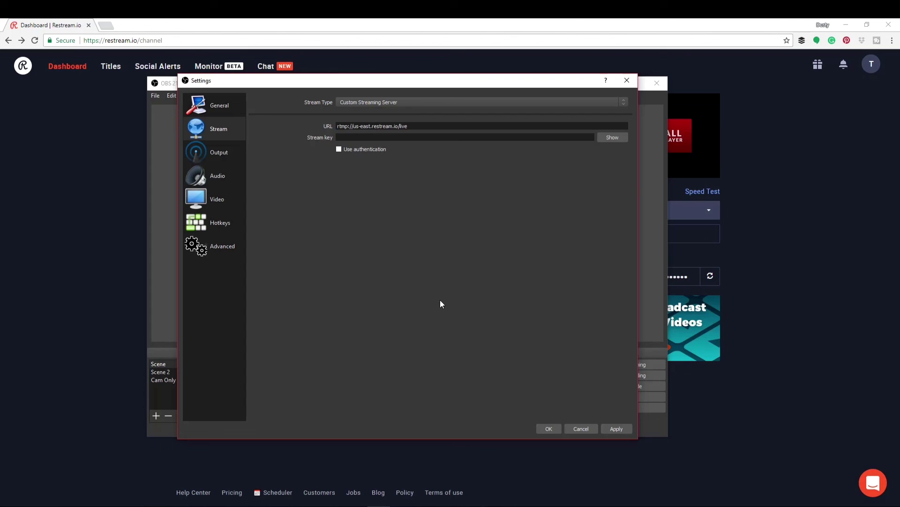